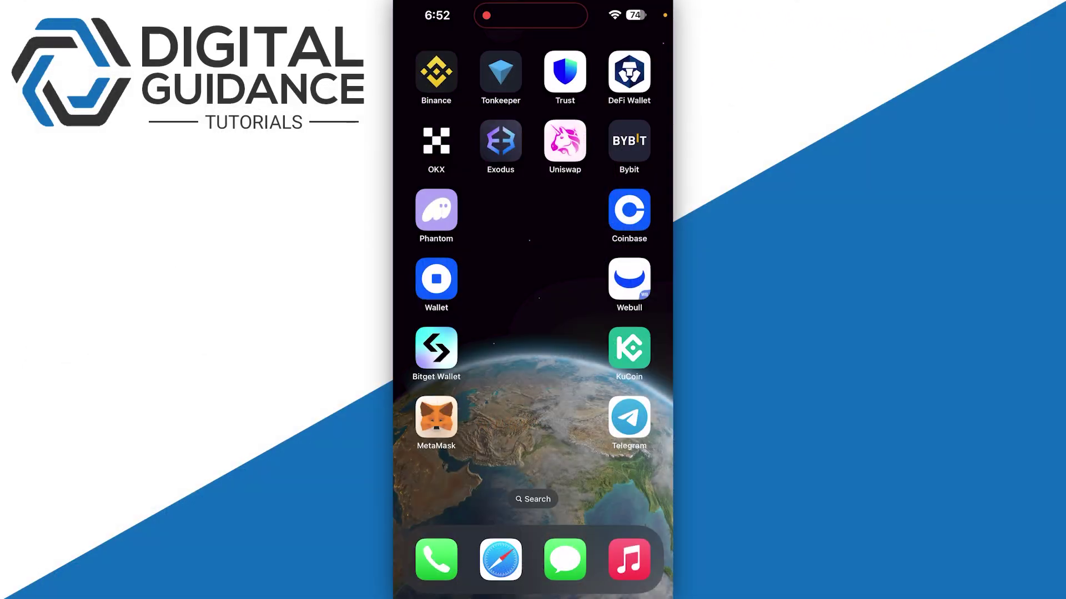
Launch Binance and open Account Info from the profile menu's user header.
left_click(436, 72)
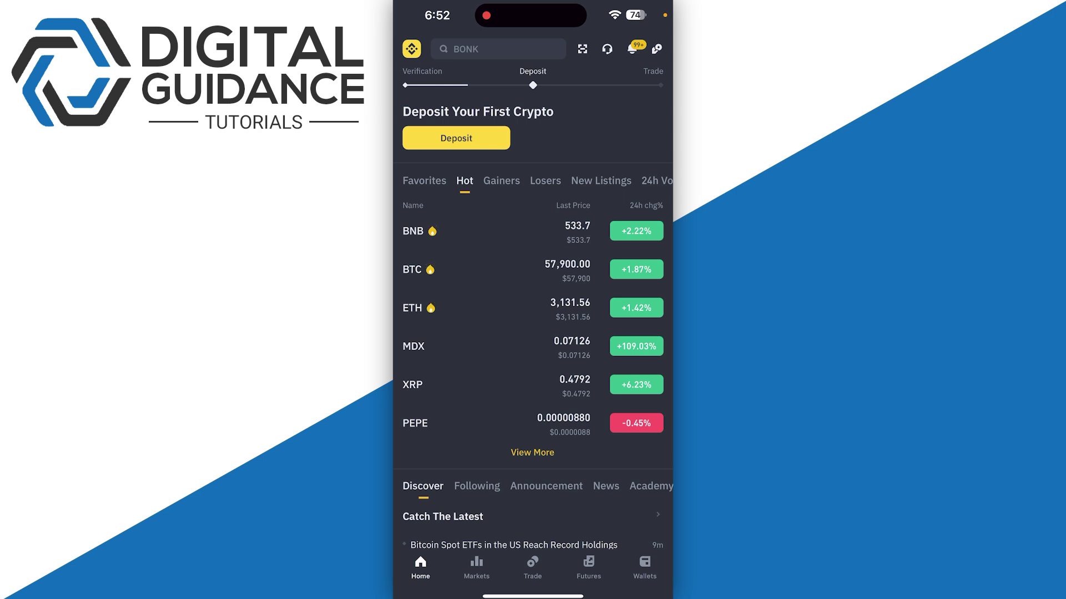
left_click(411, 48)
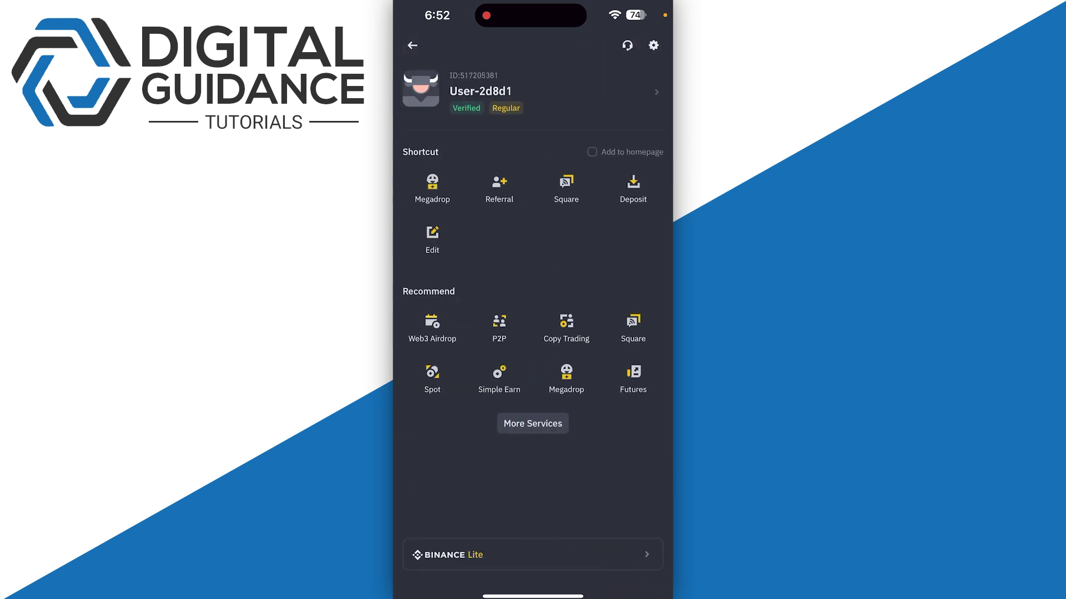
left_click(533, 91)
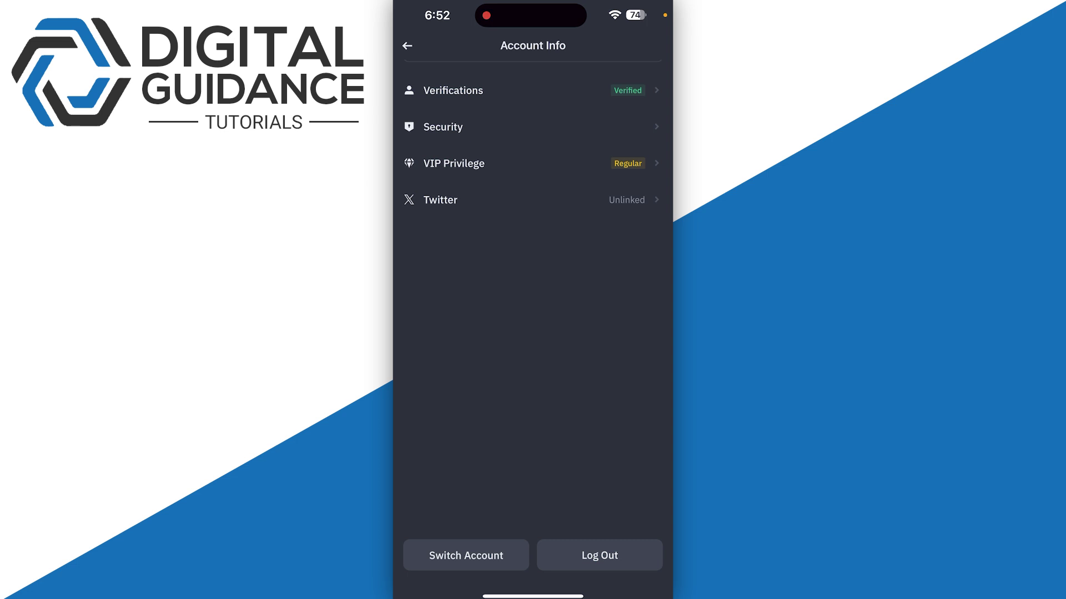
Go to Security and open Manage Account with the disable and delete options.
left_click(533, 126)
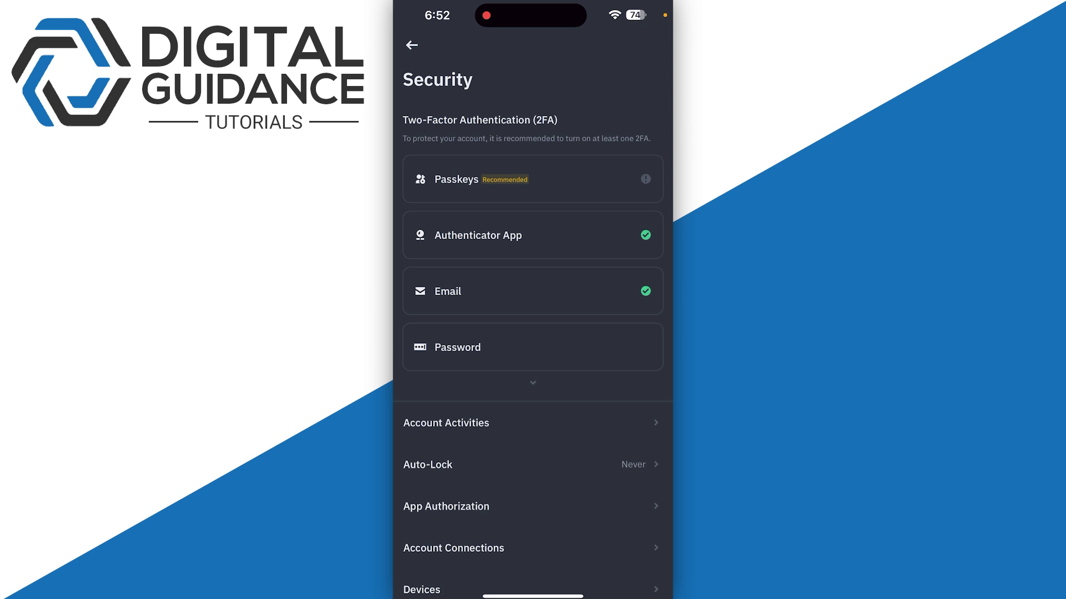
scroll(533, 333, "down", 4)
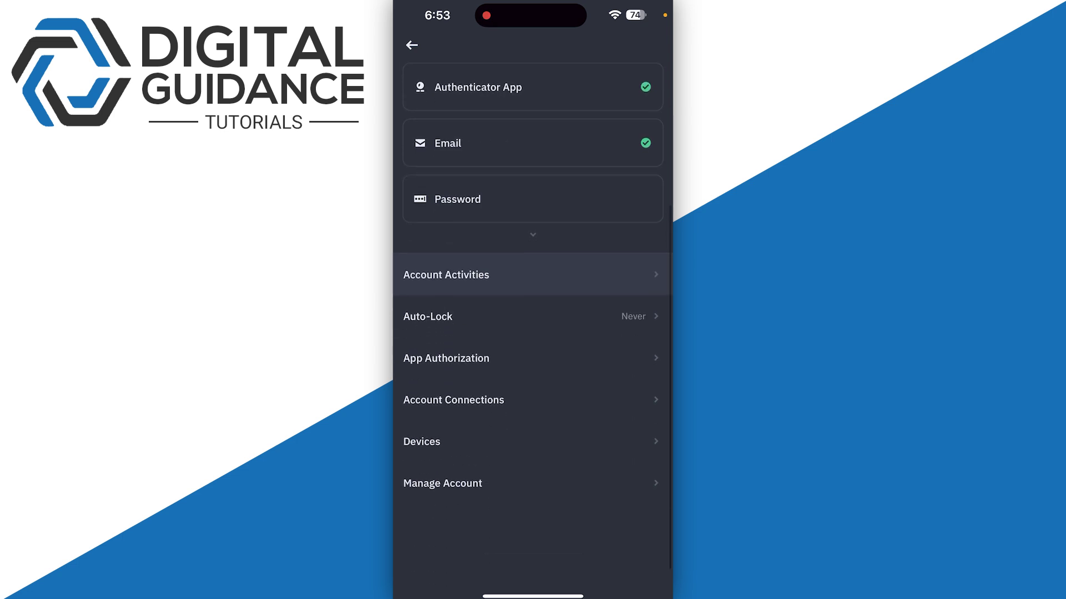
scroll(533, 333, "up", 1)
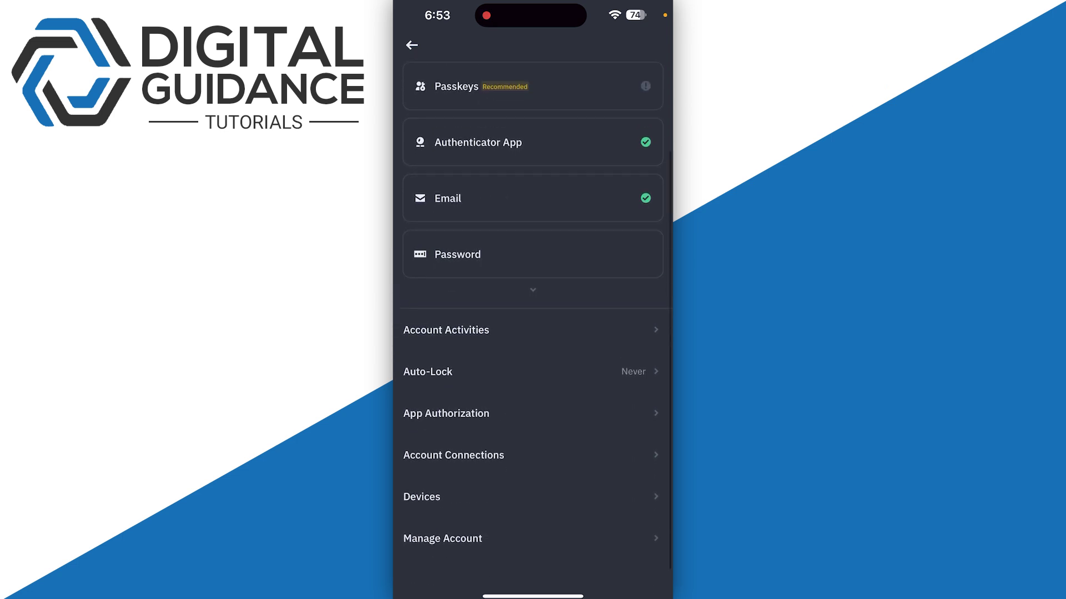
left_click(530, 517)
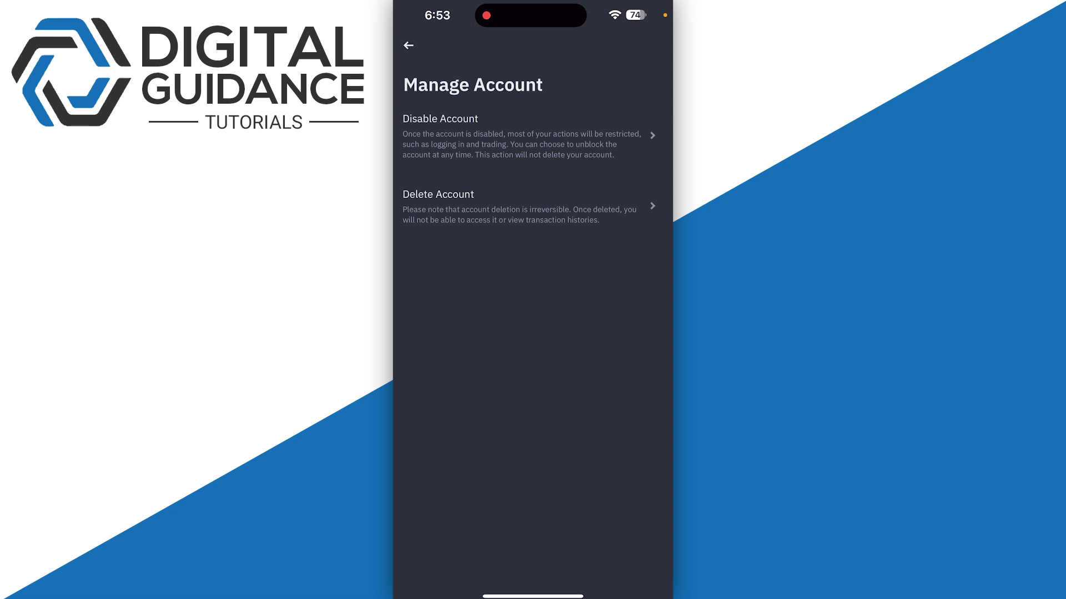
left_click(529, 136)
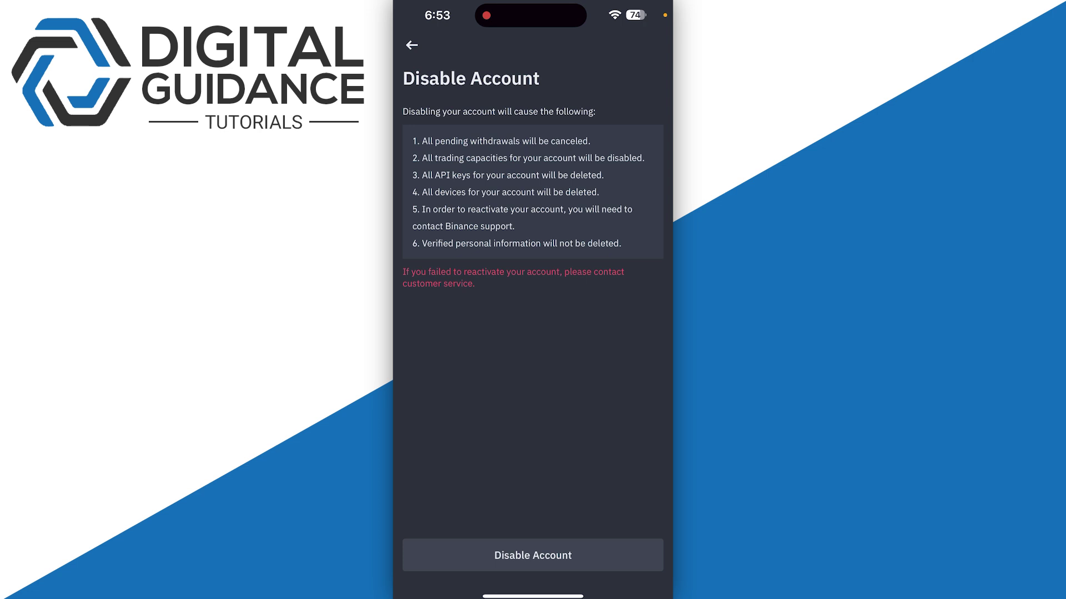
left_click_drag(400, 300, 616, 300)
Leave the Manage Account page with the back arrow.
left_click(411, 45)
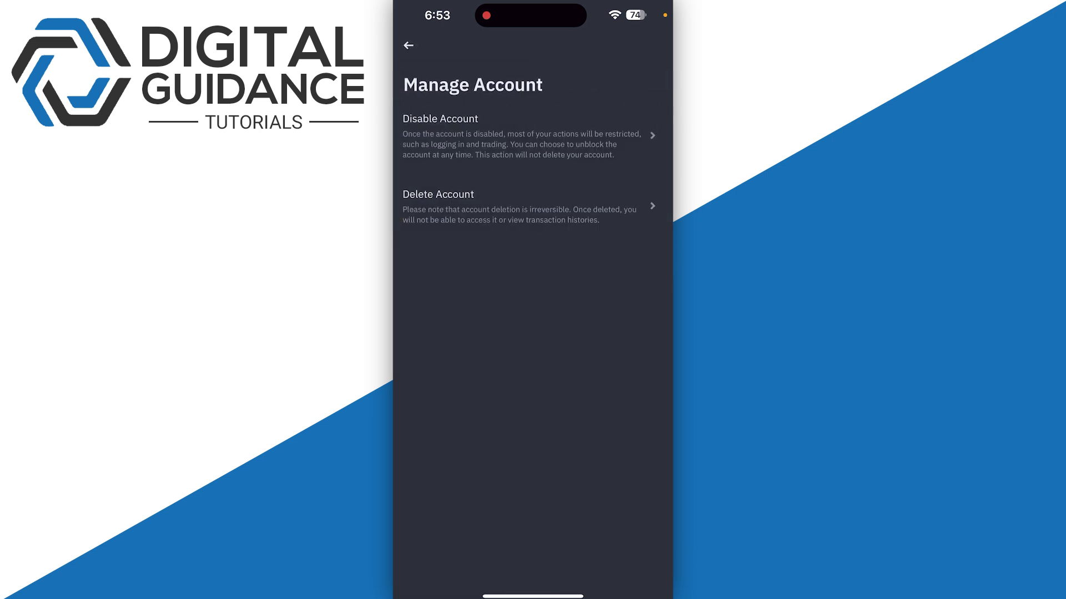